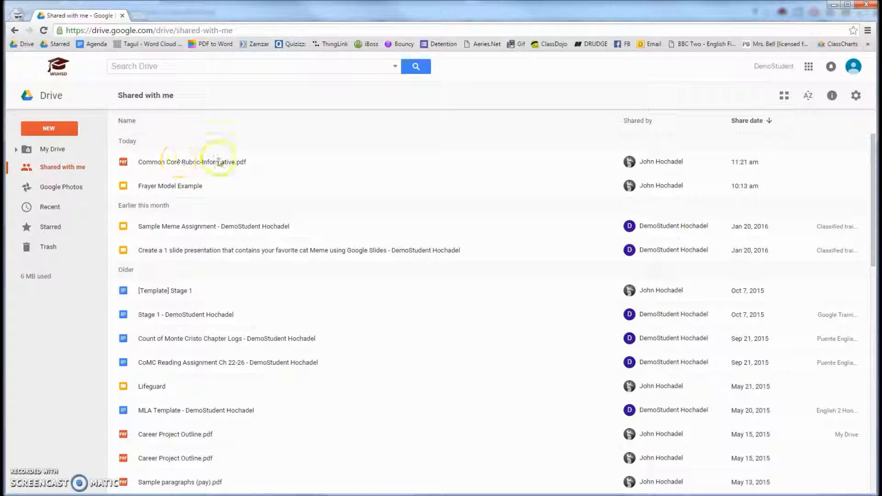
# - Look through the list of files shared with this account, from the newest to the older ones
pyautogui.scroll(-2, 261, 464)
pyautogui.scroll(-4, 267, 307)
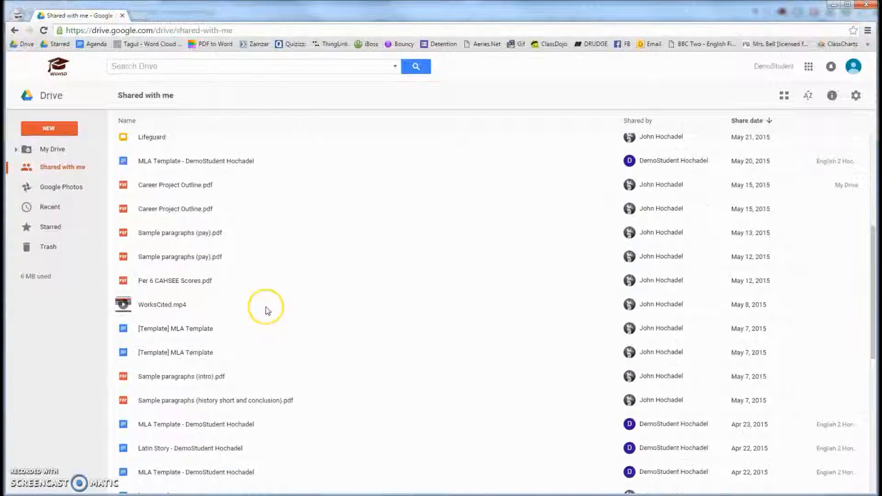
pyautogui.scroll(6, 252, 298)
pyautogui.scroll(-2, 252, 300)
pyautogui.scroll(-1, 251, 299)
pyautogui.scroll(3, 246, 292)
pyautogui.scroll(-4, 246, 294)
pyautogui.scroll(-5, 247, 293)
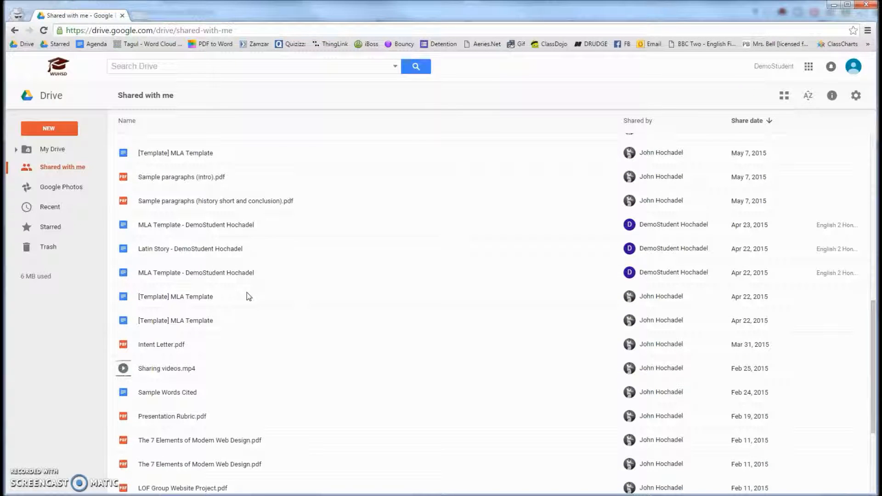
pyautogui.scroll(10, 247, 292)
pyautogui.click(247, 250)
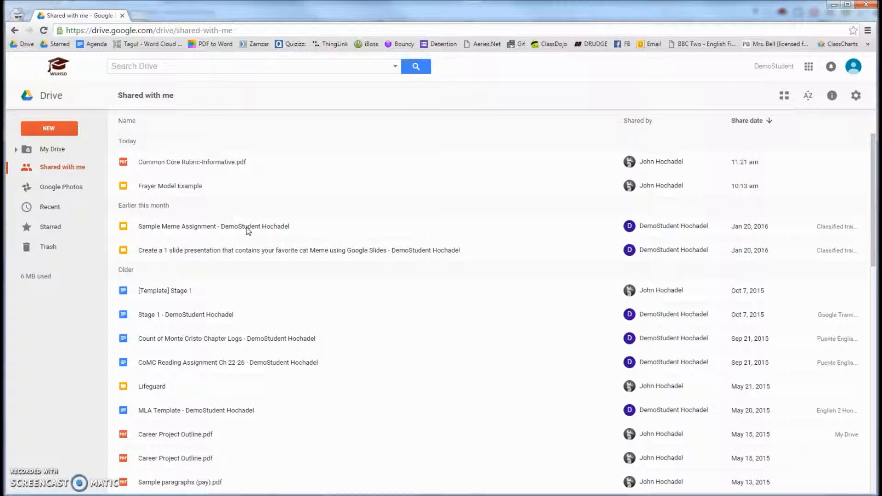
# - Add the shared Frayer Model Example file to My Drive and move it into the Vocabulary folder
pyautogui.click(186, 188)
pyautogui.click(186, 188)
pyautogui.click(188, 192)
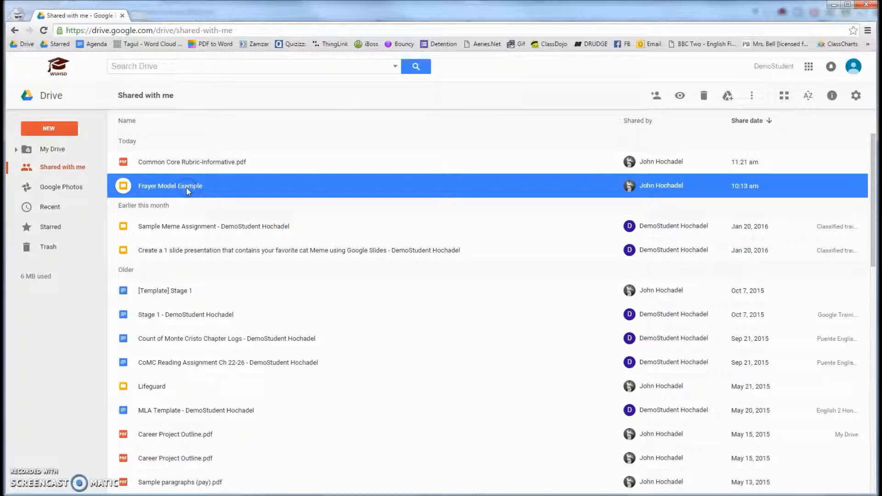
pyautogui.click(727, 105)
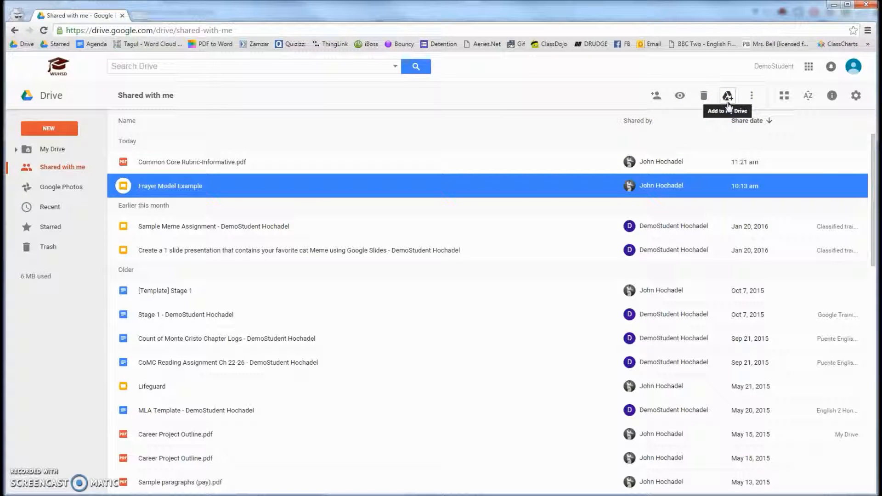
pyautogui.click(729, 102)
pyautogui.click(729, 101)
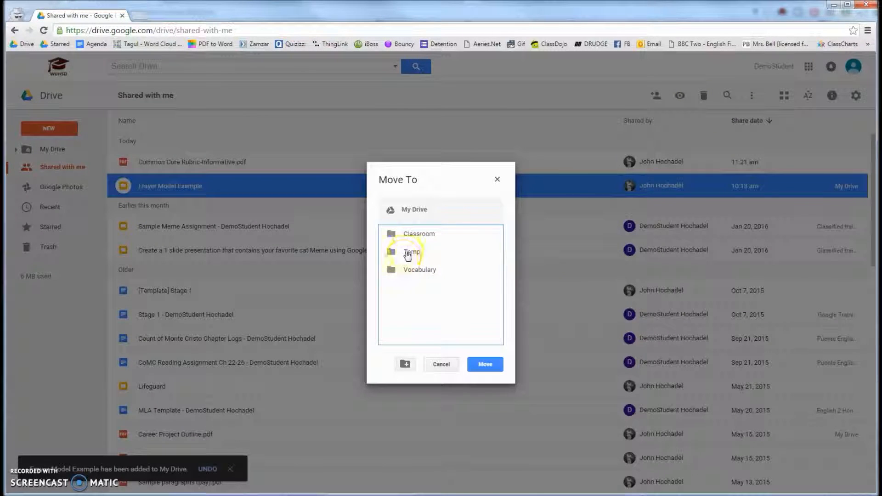
pyautogui.click(417, 274)
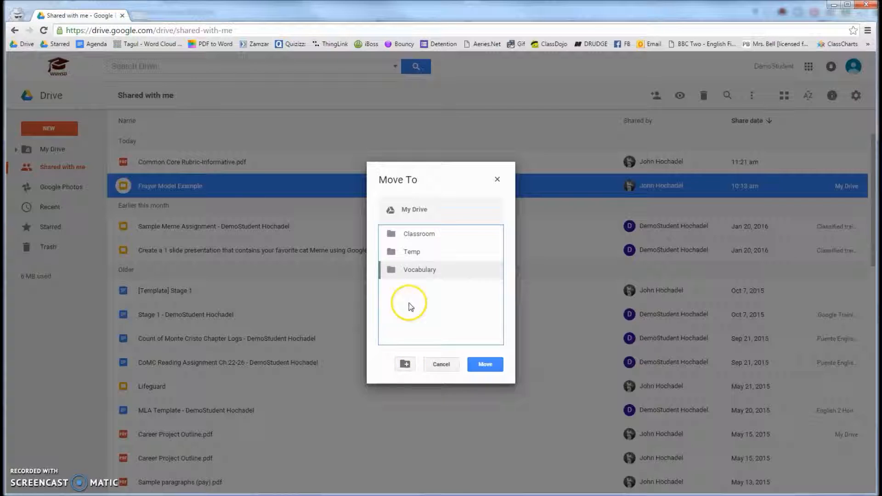
pyautogui.doubleClick(415, 271)
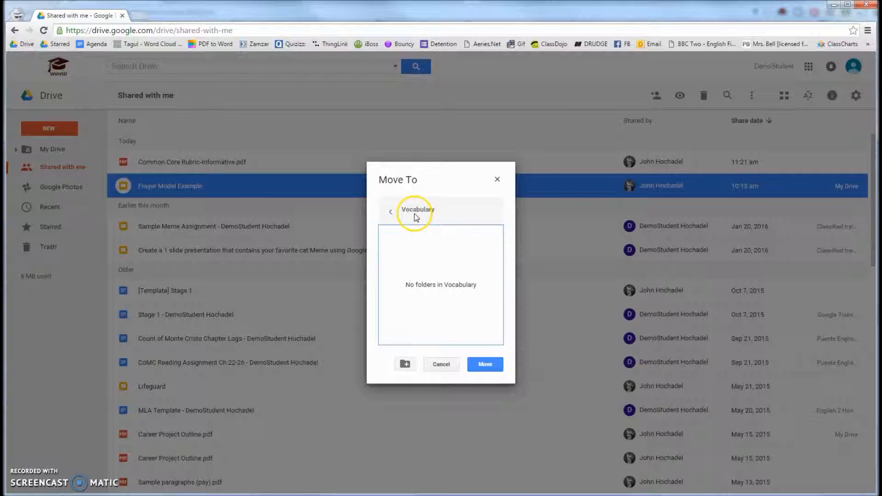
pyautogui.click(485, 365)
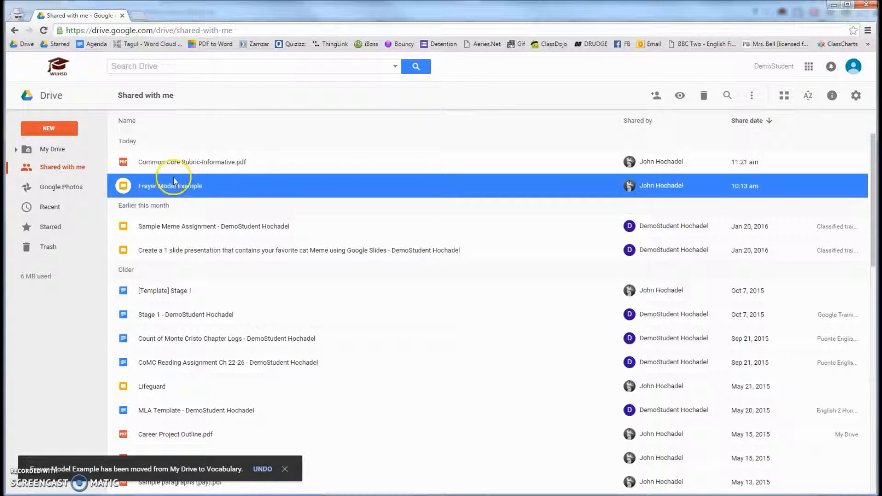
# - Open the Vocabulary folder in My Drive and check the Frayer Model Example file there
pyautogui.click(57, 150)
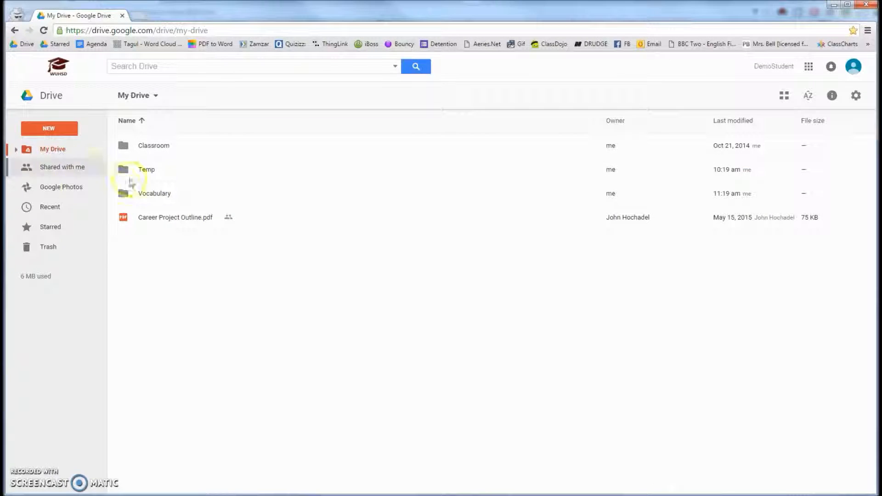
pyautogui.doubleClick(156, 192)
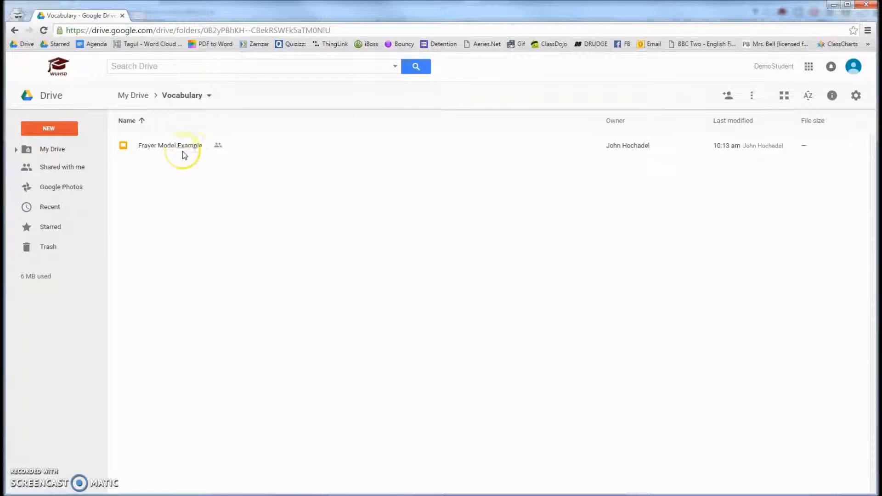
pyautogui.click(202, 146)
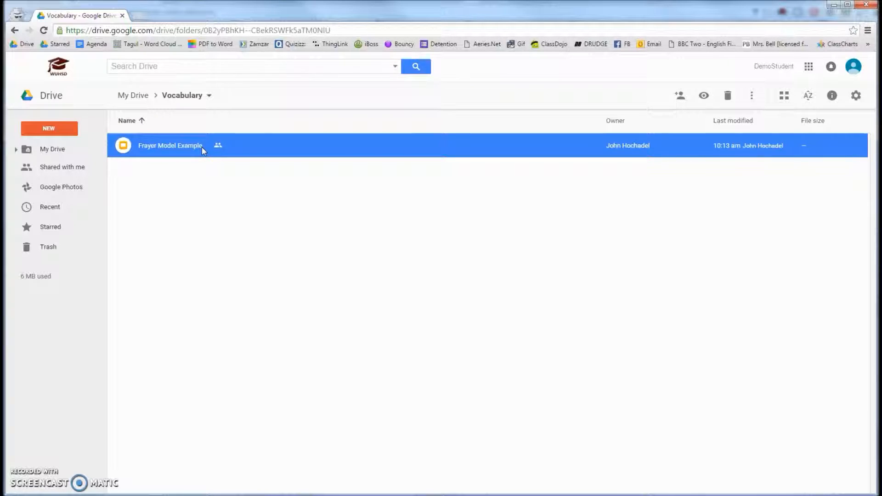
pyautogui.click(201, 148)
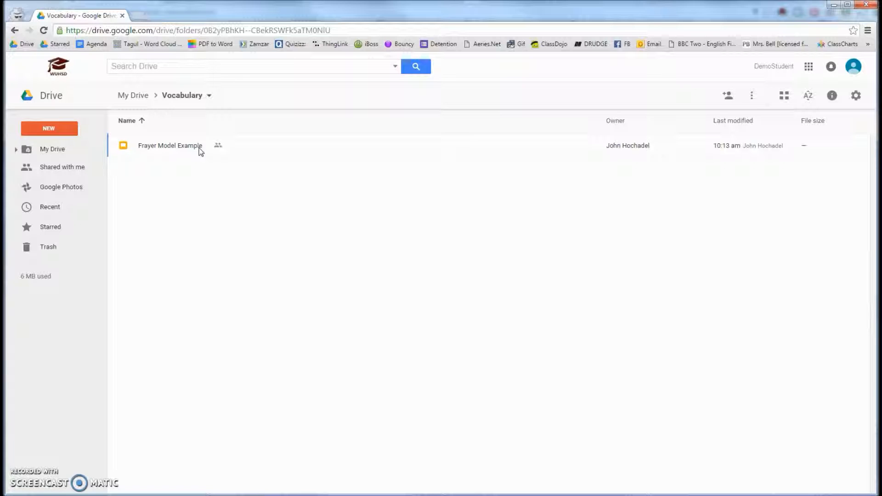
# - Add the shared English 2 folder to My Drive, keeping it at the top level
pyautogui.click(64, 168)
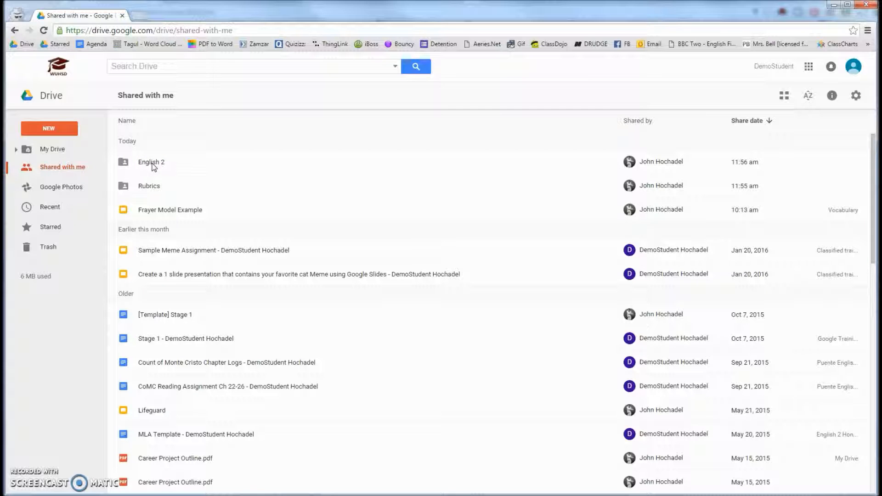
pyautogui.rightClick(154, 166)
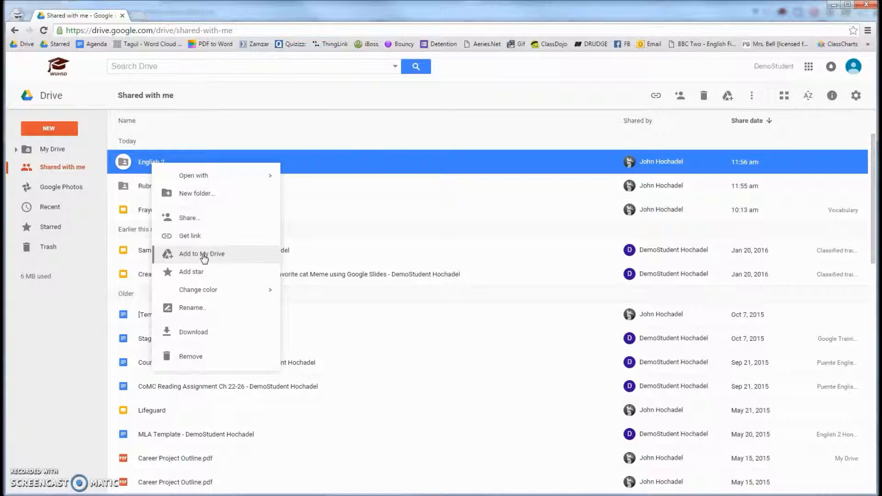
pyautogui.click(389, 235)
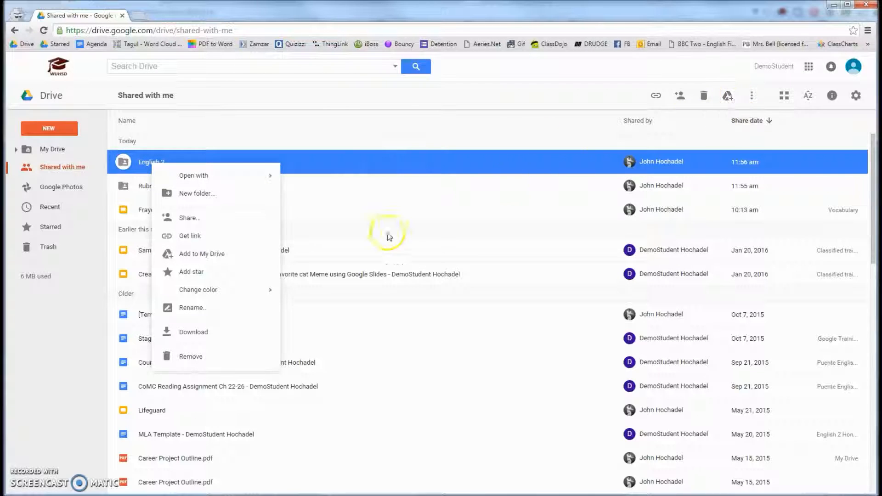
pyautogui.click(194, 256)
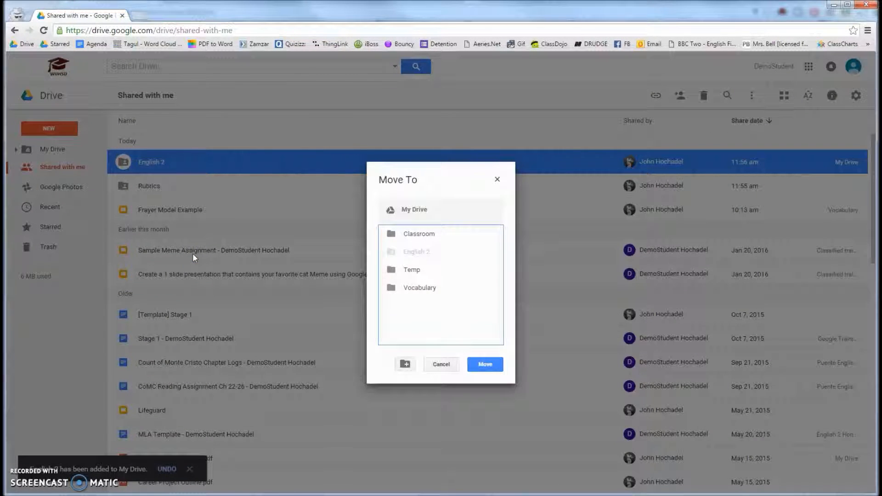
pyautogui.click(407, 257)
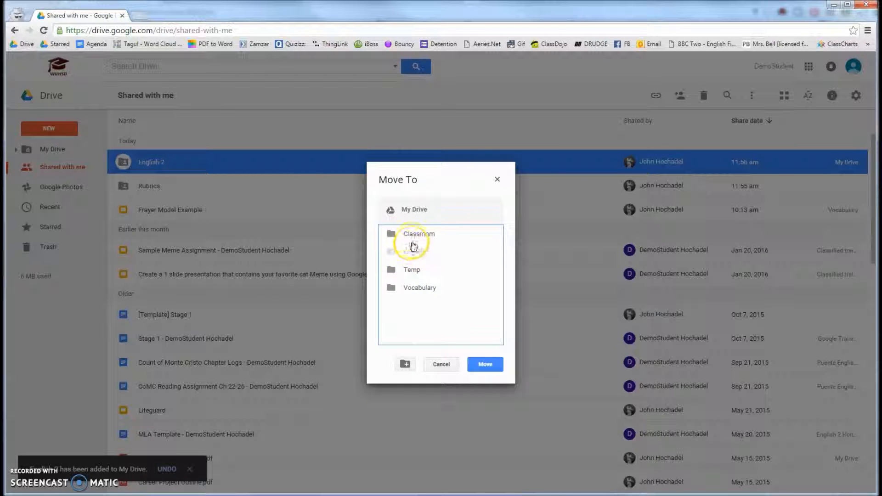
pyautogui.click(476, 363)
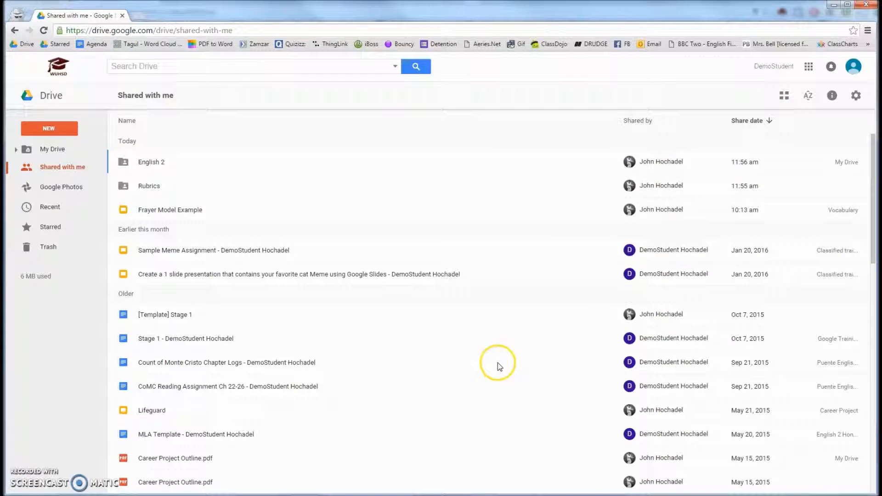
# - Open the English 2 folder in My Drive and look through its subfolders and files
pyautogui.click(50, 149)
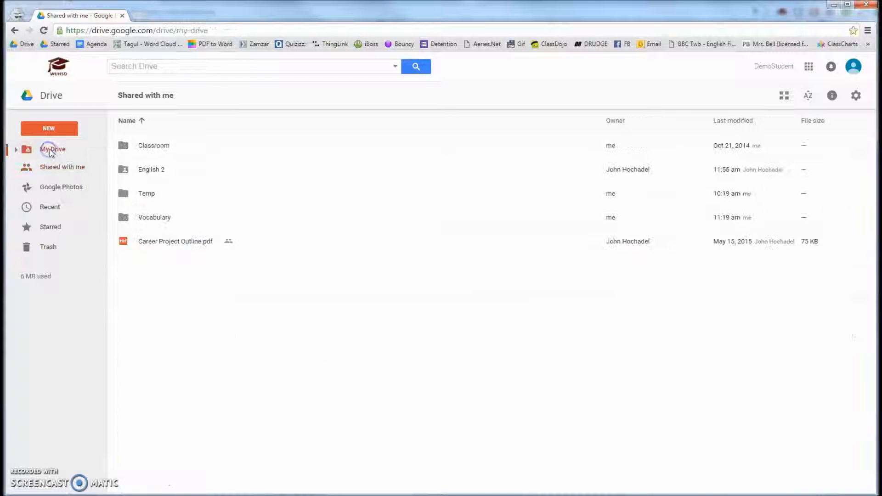
pyautogui.doubleClick(146, 170)
pyautogui.scroll(-2, 156, 207)
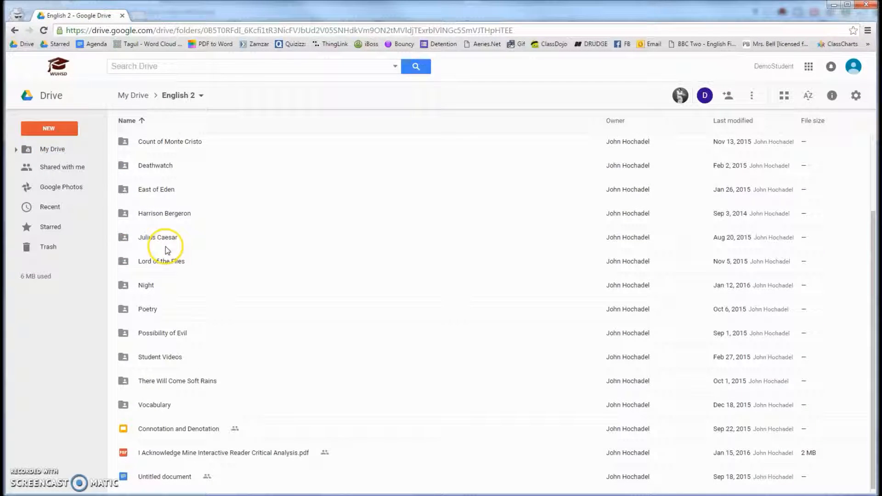
pyautogui.scroll(2, 161, 171)
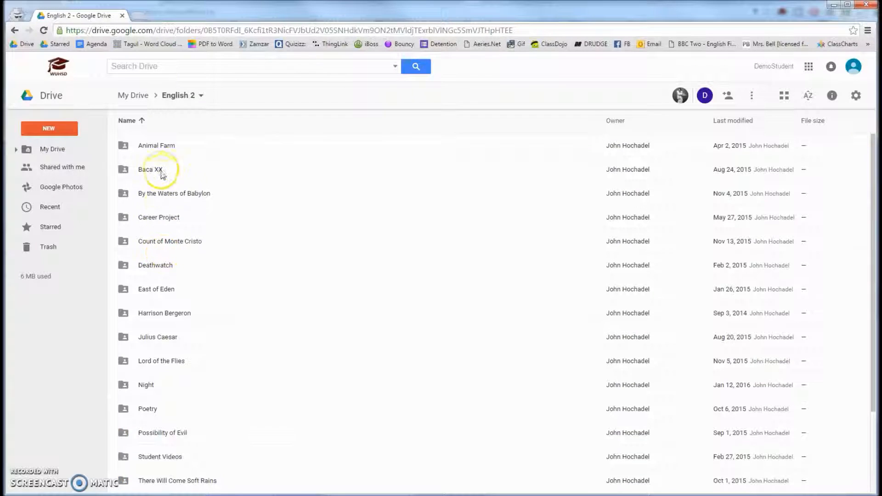
pyautogui.scroll(-2, 167, 191)
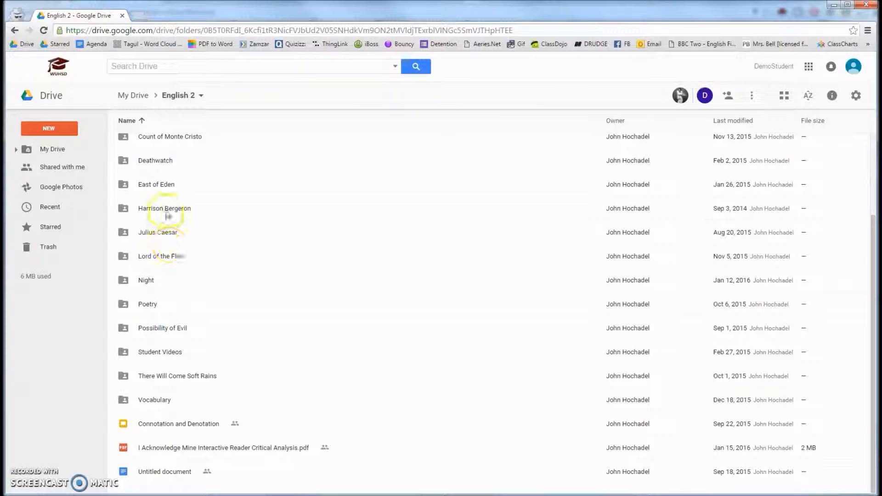
# - Try to move the Vocabulary subfolder out of English 2 into My Drive's own Vocabulary folder, and cancel the move
pyautogui.click(155, 402)
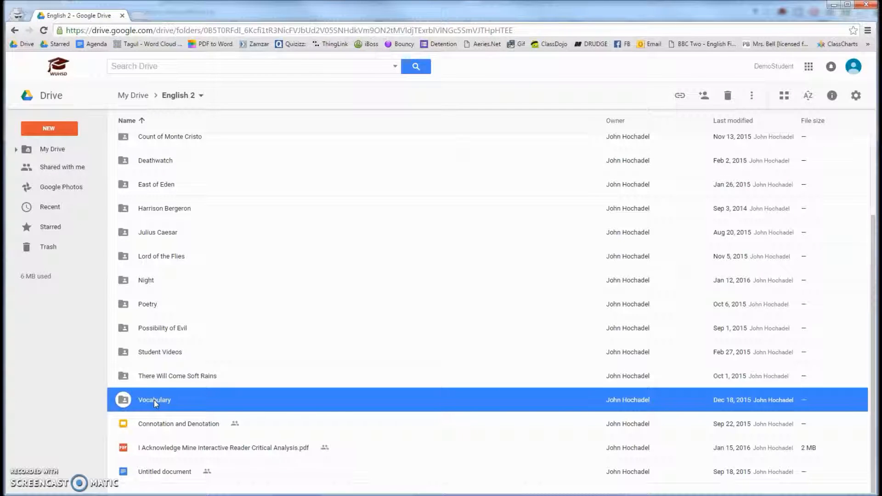
pyautogui.click(15, 150)
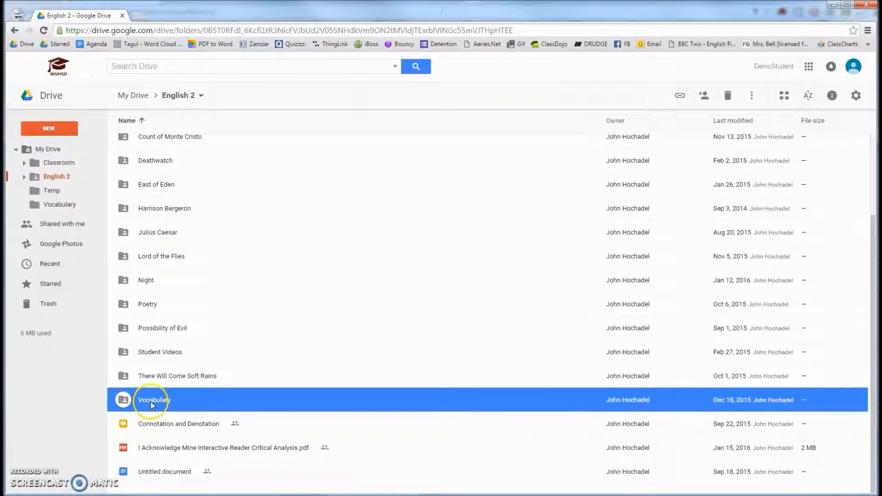
pyautogui.moveTo(152, 401); pyautogui.dragTo(51, 203)
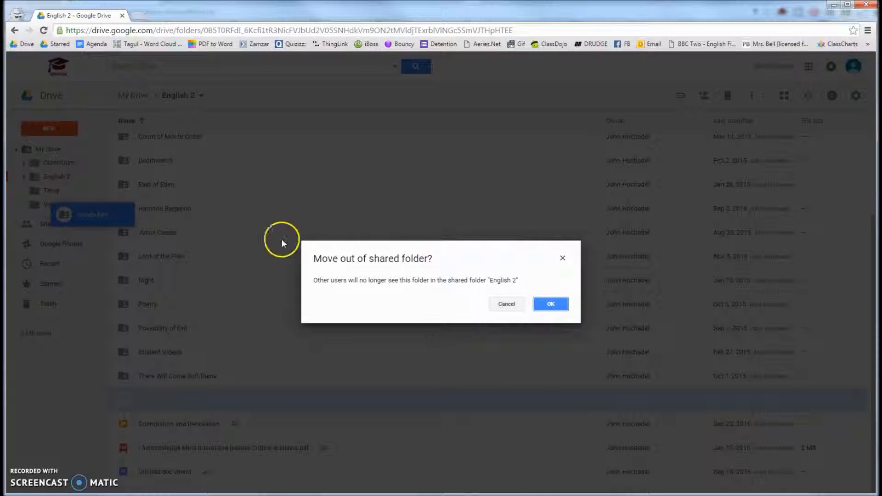
pyautogui.click(514, 304)
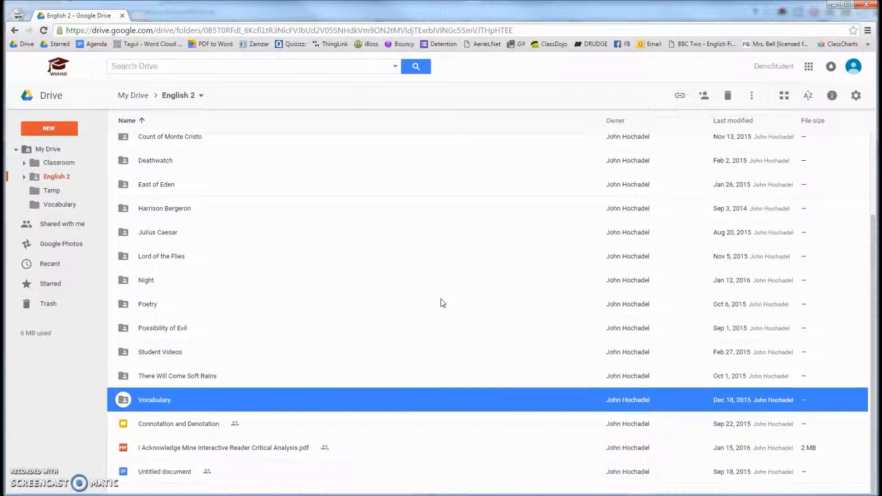
pyautogui.click(513, 306)
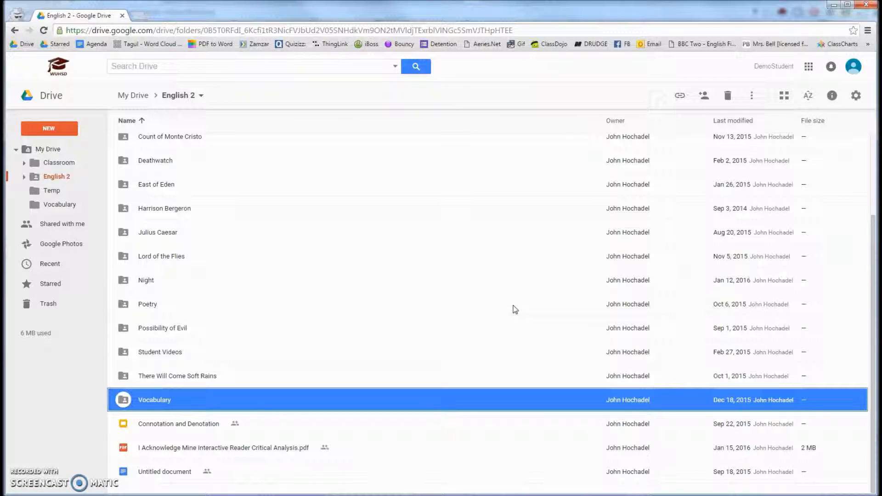
# - Star the Vocabulary subfolder of English 2 and view the starred items
pyautogui.click(153, 403)
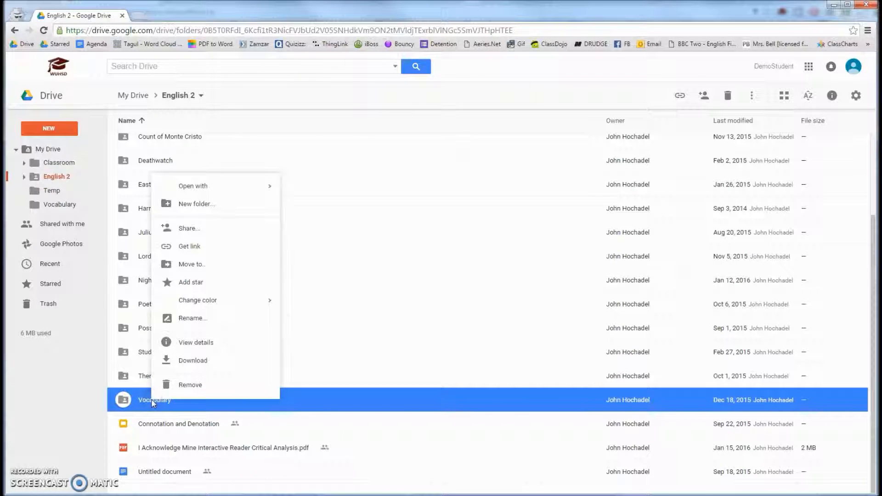
pyautogui.click(187, 285)
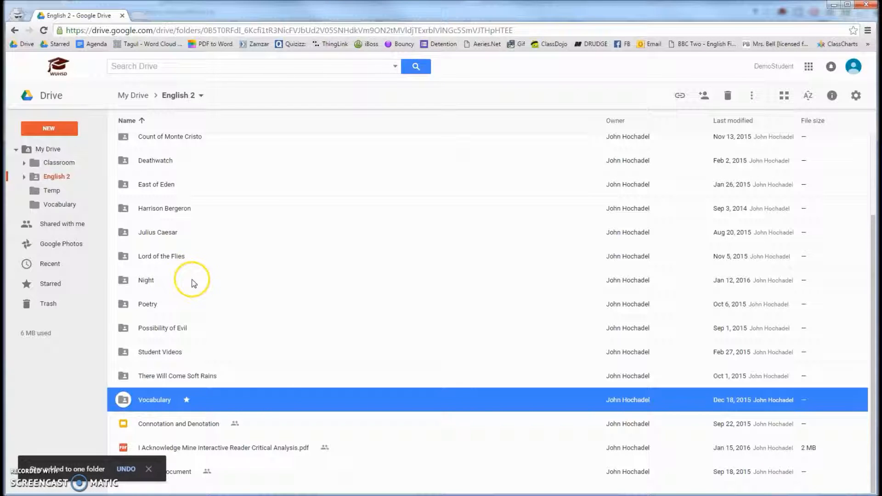
pyautogui.click(38, 287)
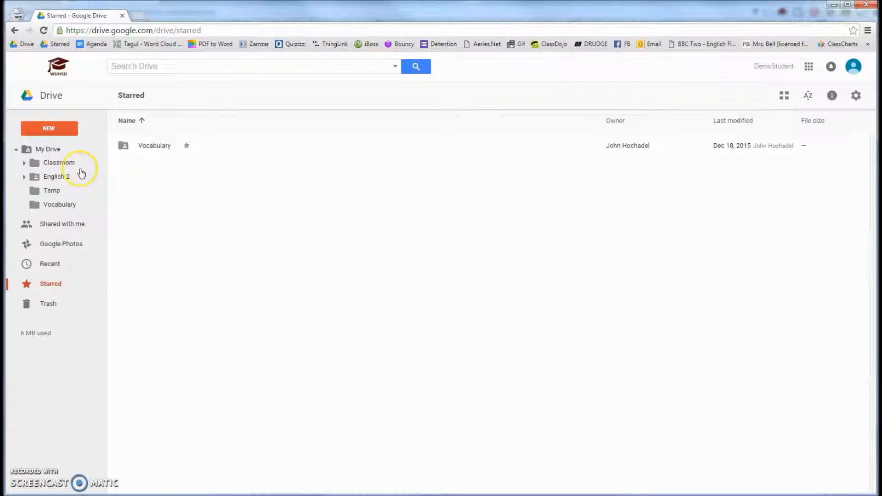
# - Star the Connotation and Denotation file in the English 2 folder and view the starred items
pyautogui.click(25, 178)
pyautogui.click(35, 180)
pyautogui.scroll(-2, 179, 339)
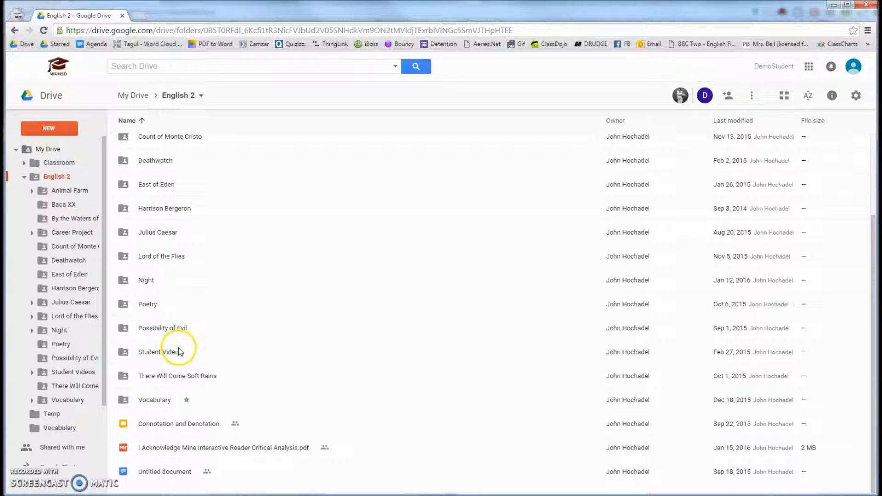
pyautogui.rightClick(177, 425)
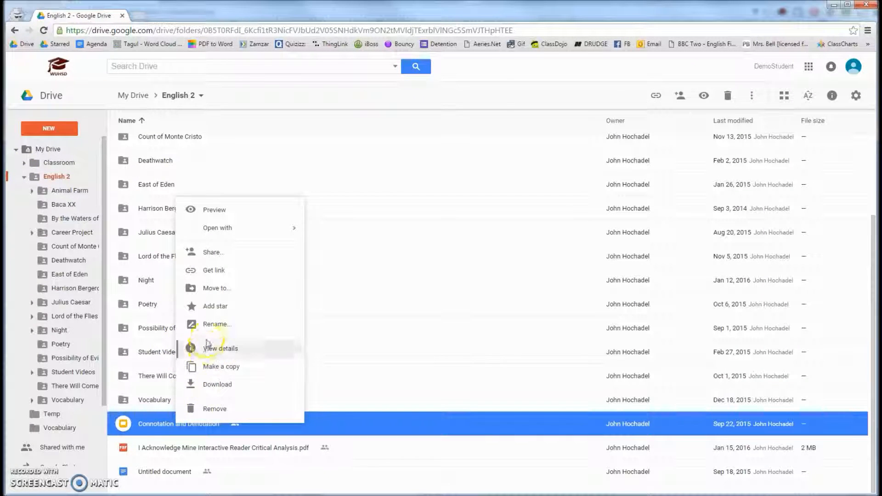
pyautogui.click(211, 308)
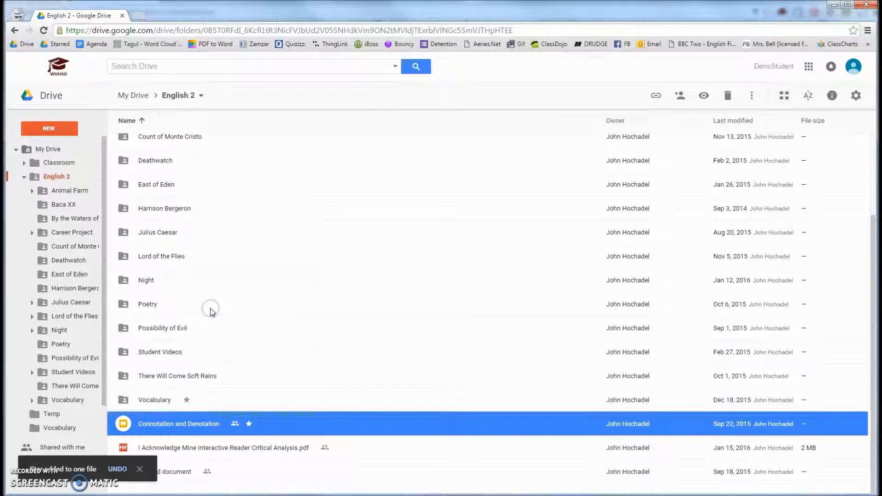
pyautogui.click(14, 150)
pyautogui.click(46, 227)
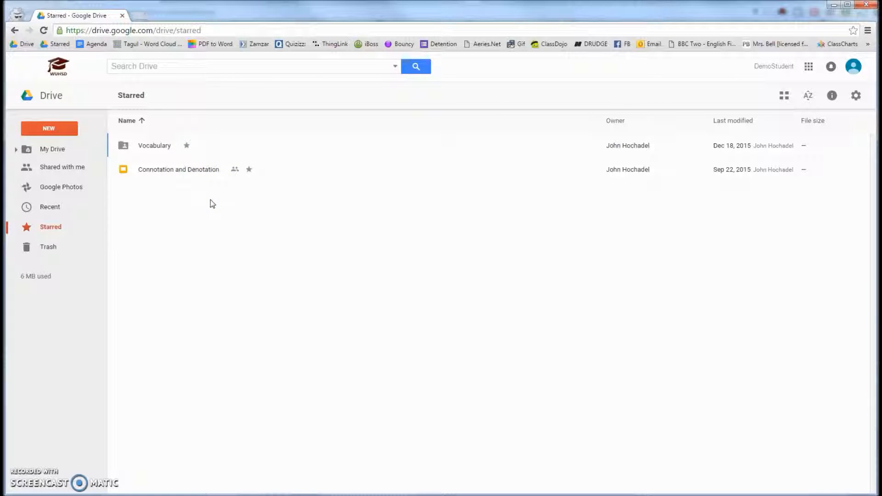
# - Add the shared Rubrics folder to My Drive
pyautogui.click(49, 168)
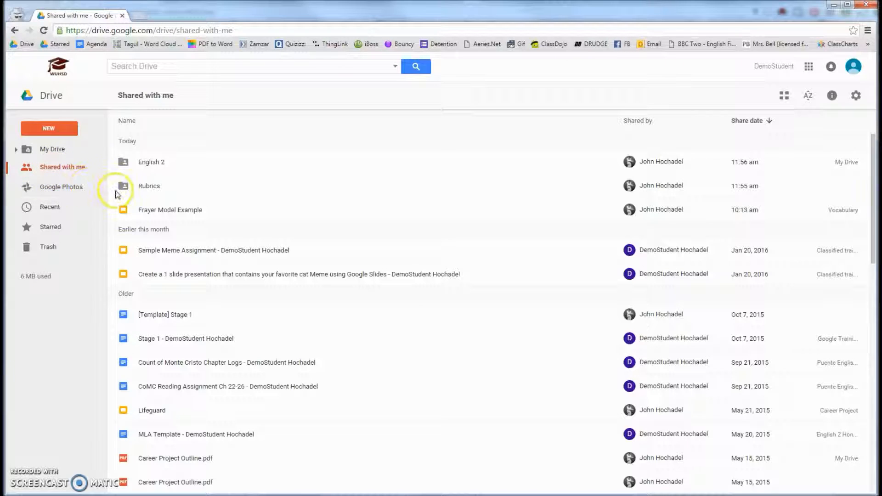
pyautogui.doubleClick(150, 190)
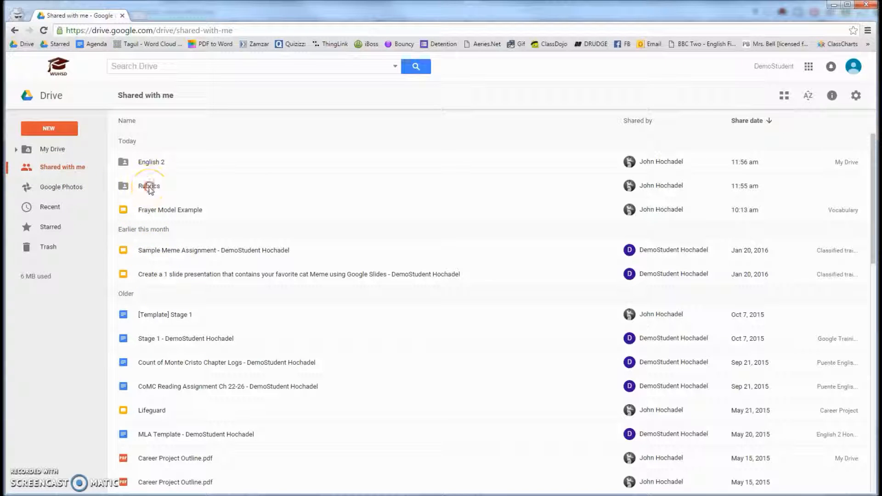
pyautogui.rightClick(151, 189)
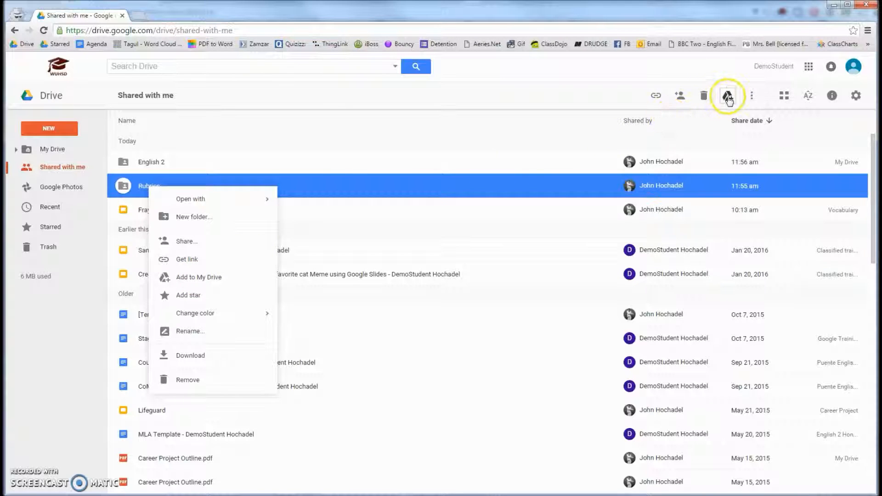
pyautogui.click(206, 279)
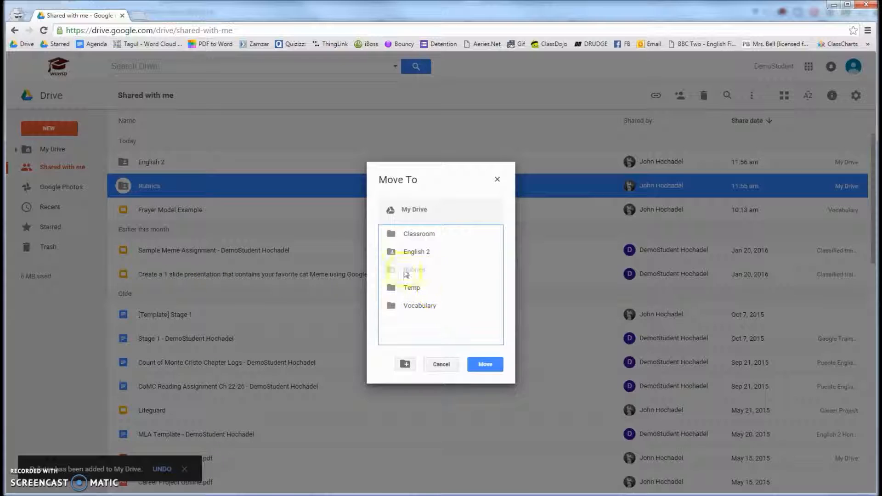